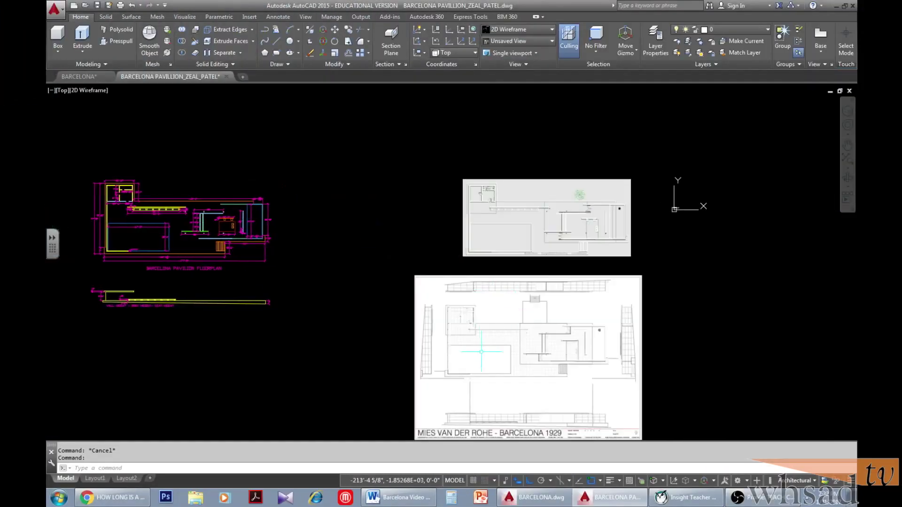
Pan over the pavilion plan images and look over the Insert tab's reference tools
middle_click_drag(473, 319, 398, 233)
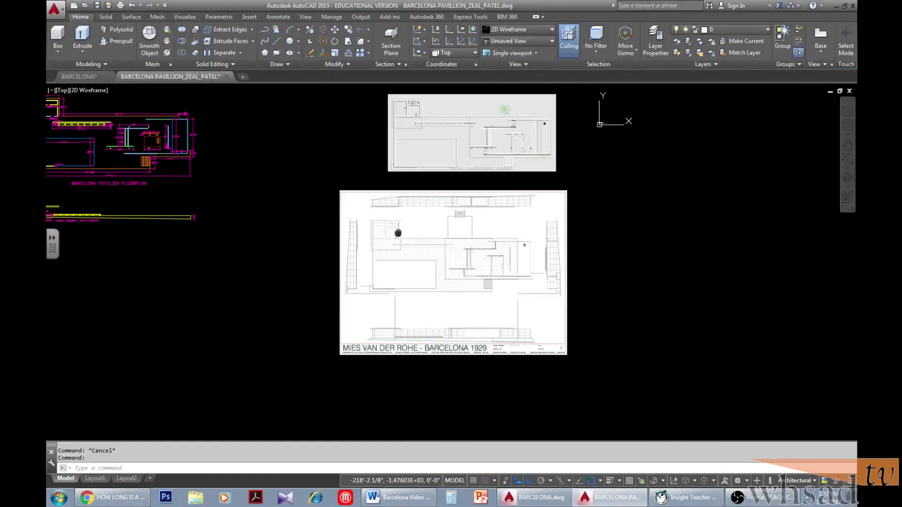
scroll(410, 270, "up", 4)
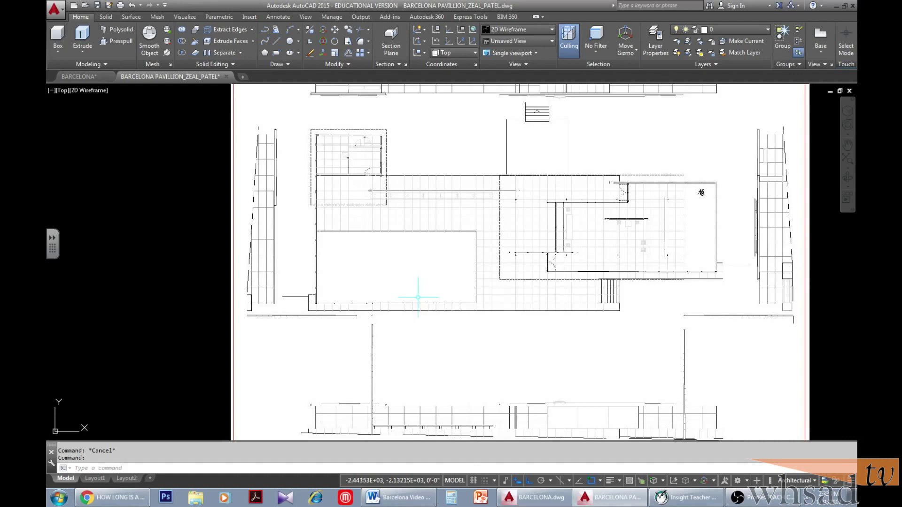
left_click(252, 19)
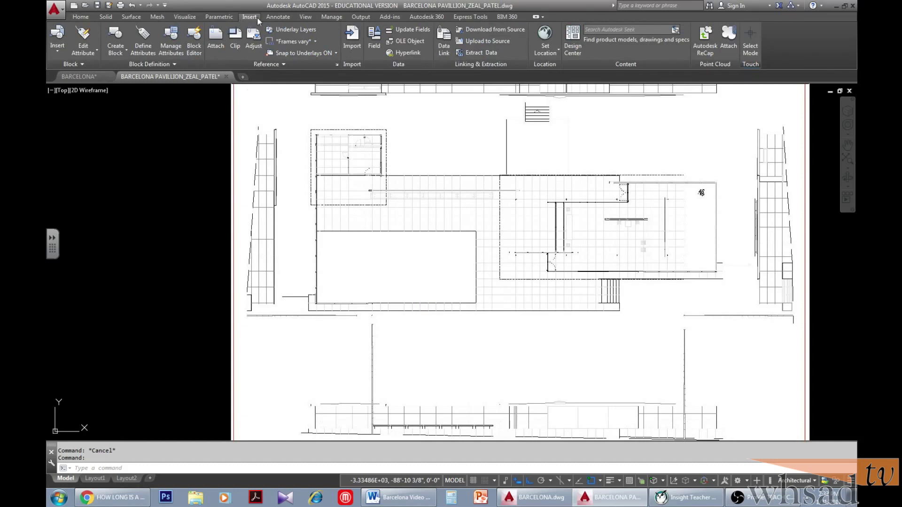
left_click(78, 17)
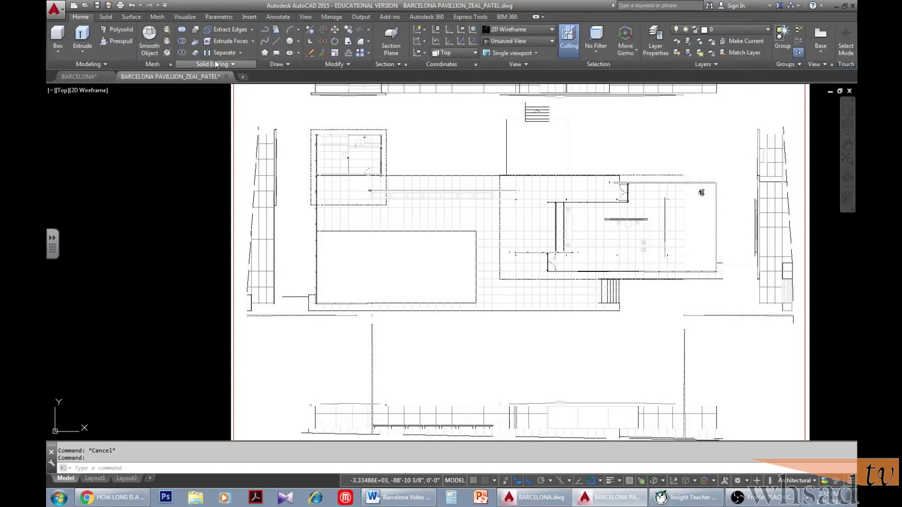
Expand the Modify panel to view the Align tooltip, then reposition the plan sheet
left_click(340, 65)
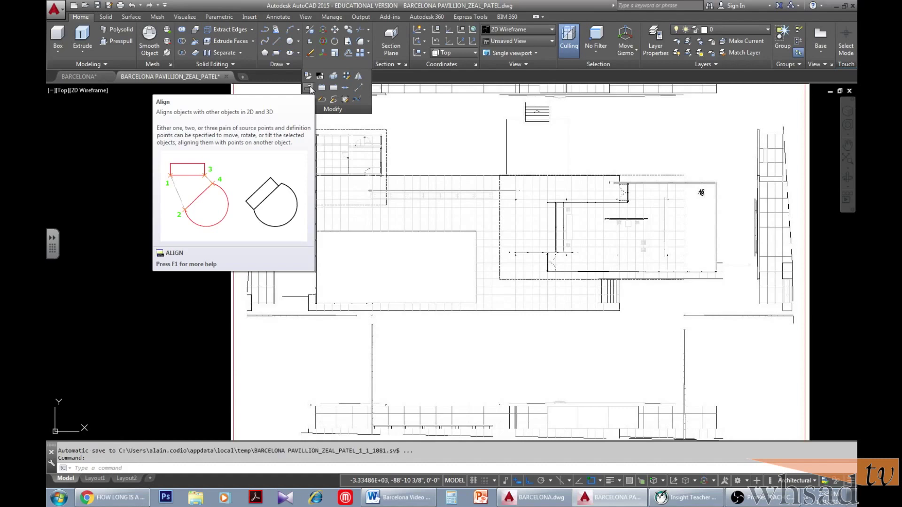
scroll(211, 201, "down", 10)
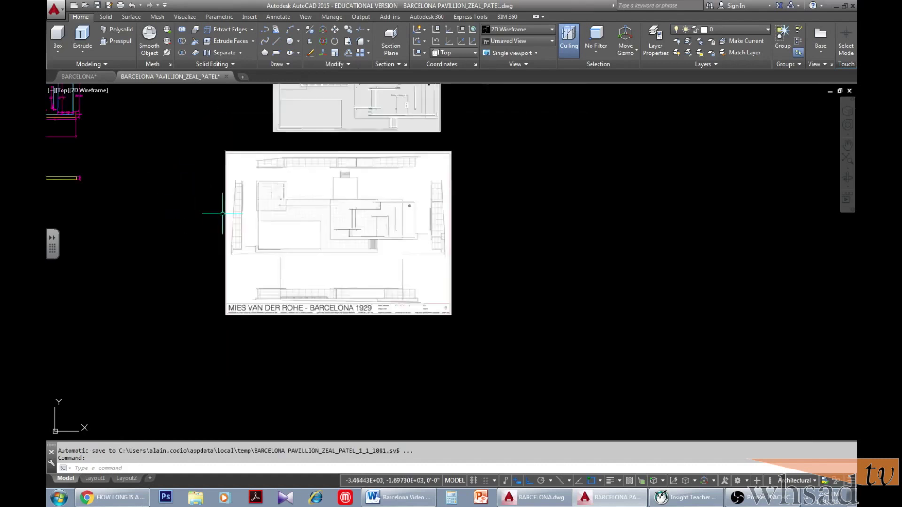
scroll(404, 227, "up", 3)
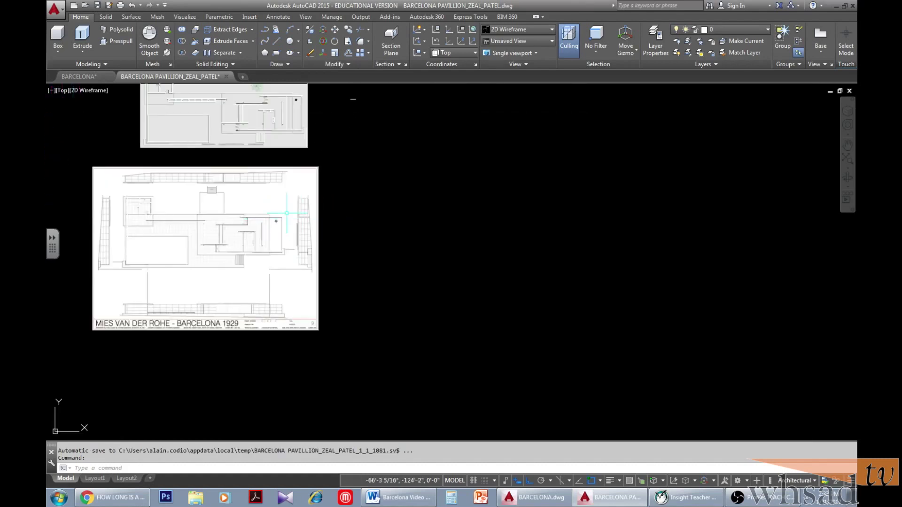
scroll(182, 187, "up", 4)
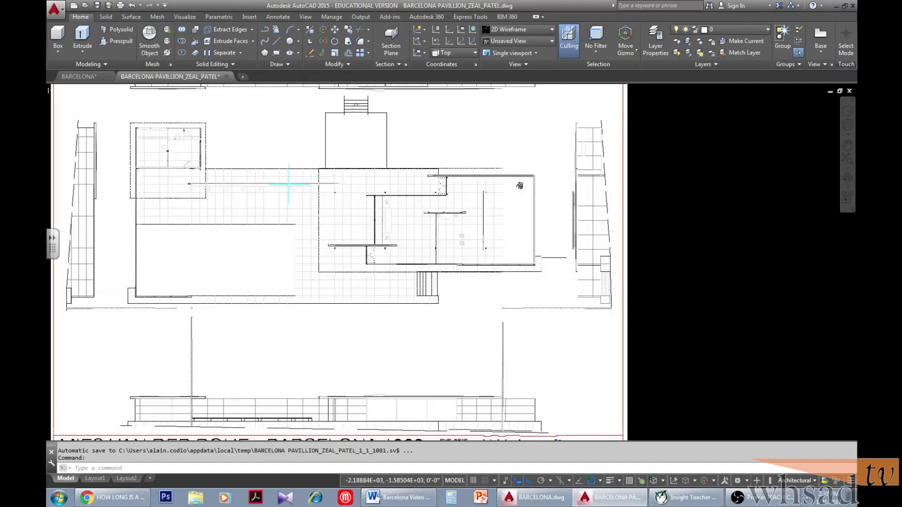
mouse_move(289, 184)
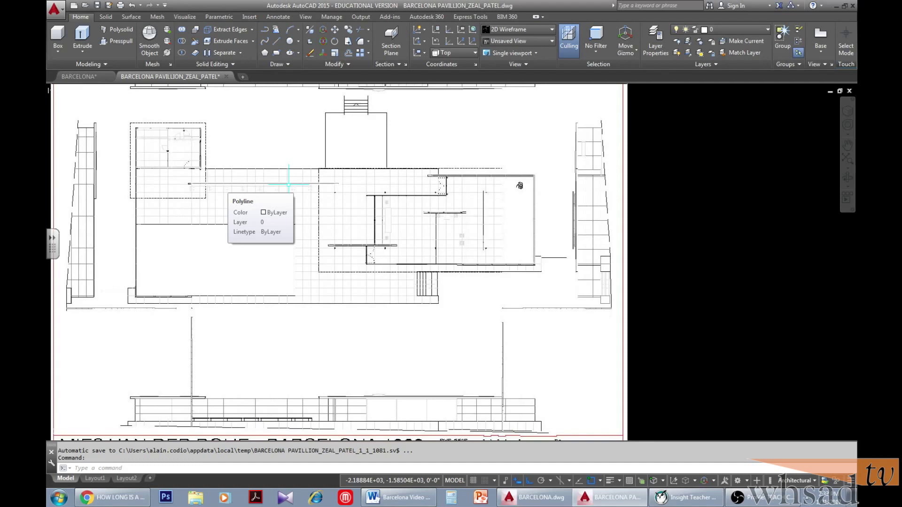
scroll(291, 183, "down", 3)
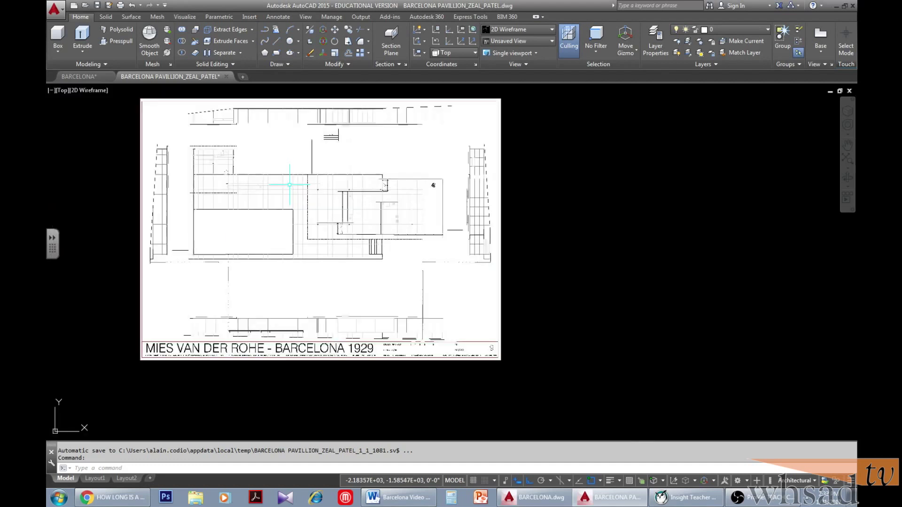
middle_click_drag(429, 172, 389, 207)
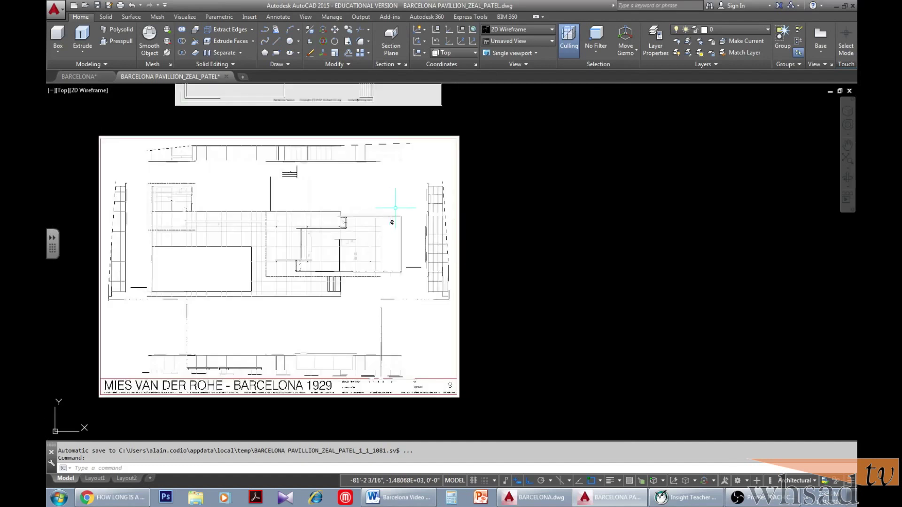
Choose 'Barcelona_Image to Align' from the Details file list to attach as an image
left_click(249, 17)
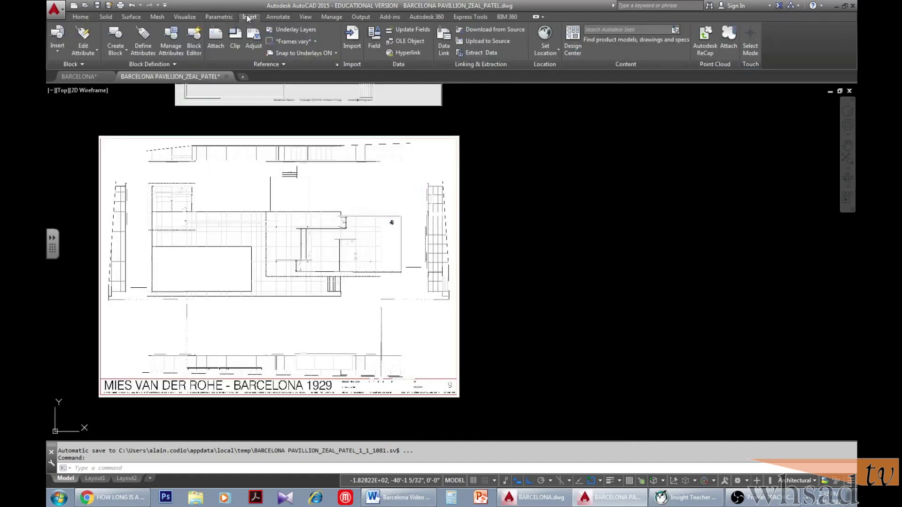
left_click(213, 45)
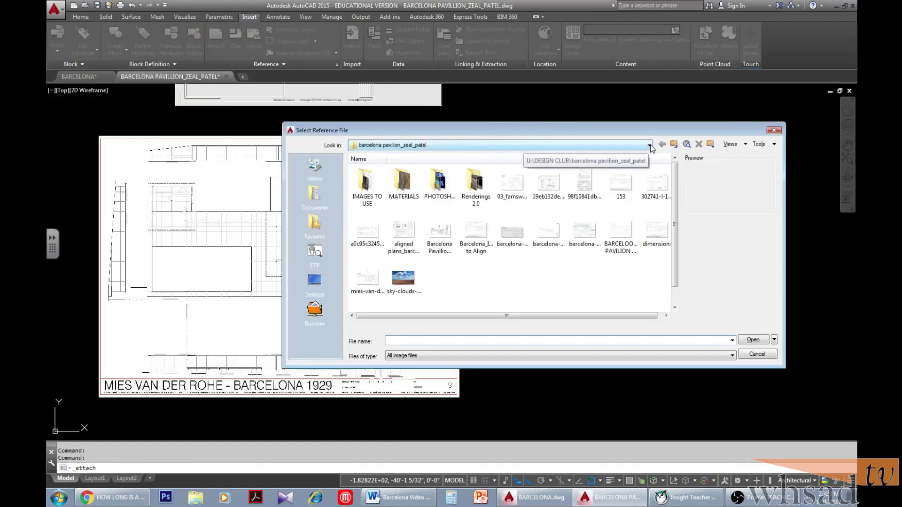
left_click(744, 144)
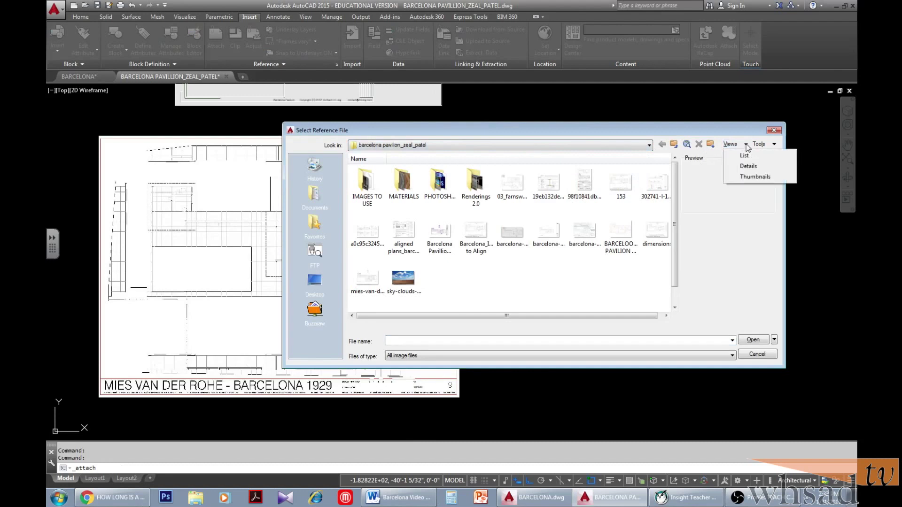
left_click(749, 167)
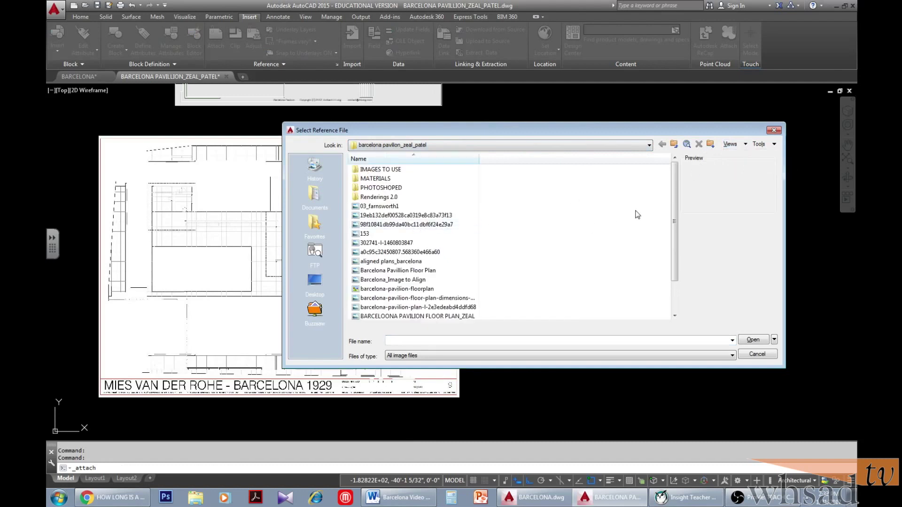
left_click(359, 264)
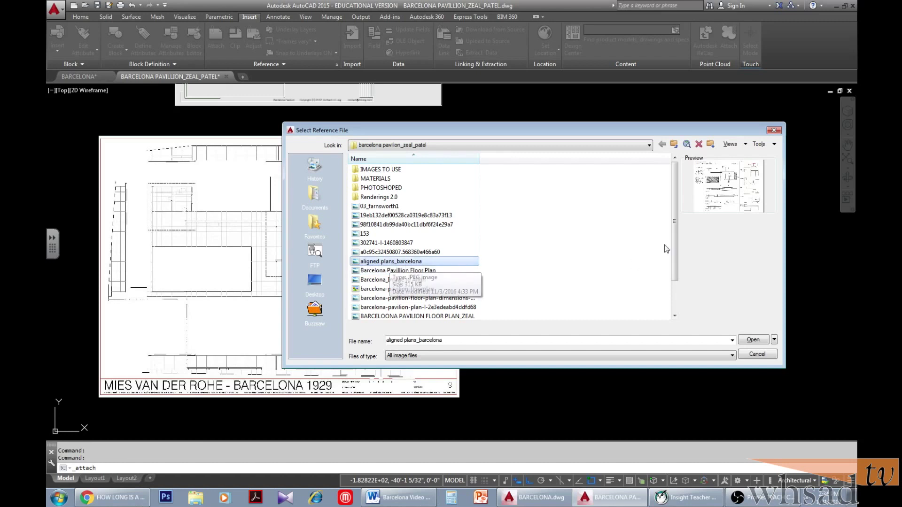
left_click_drag(674, 227, 680, 254)
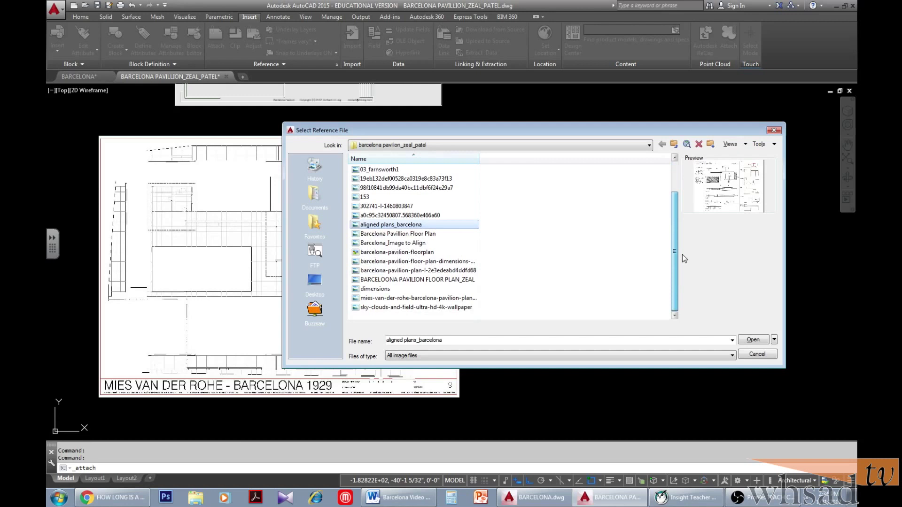
left_click(375, 244)
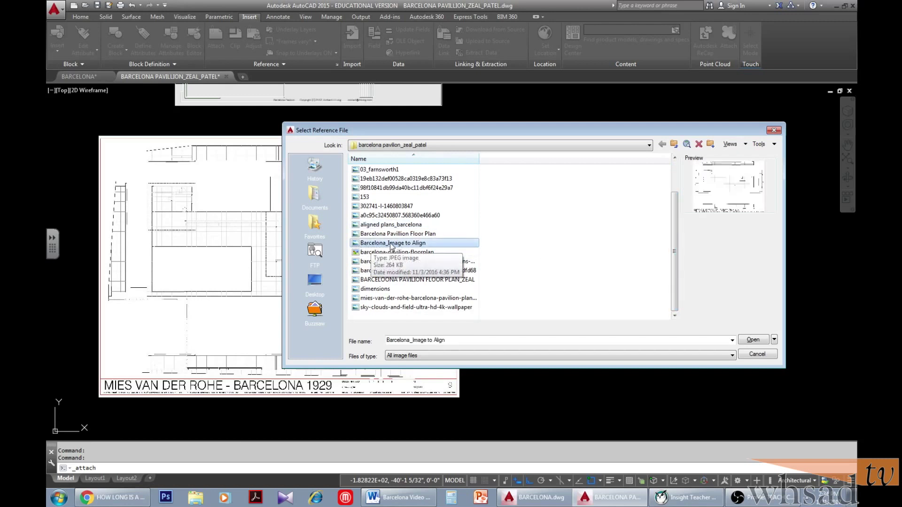
left_click(749, 340)
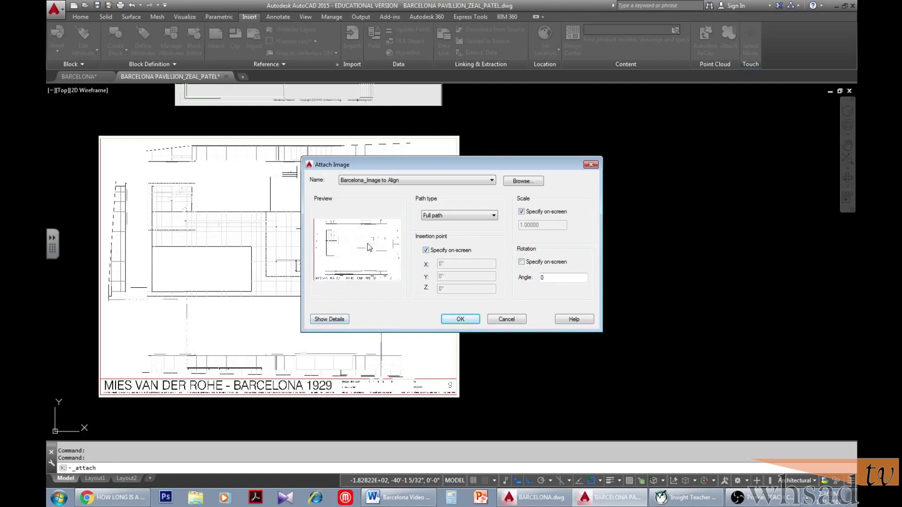
Place the image in the empty space at lower right and accept its scale
left_click(461, 320)
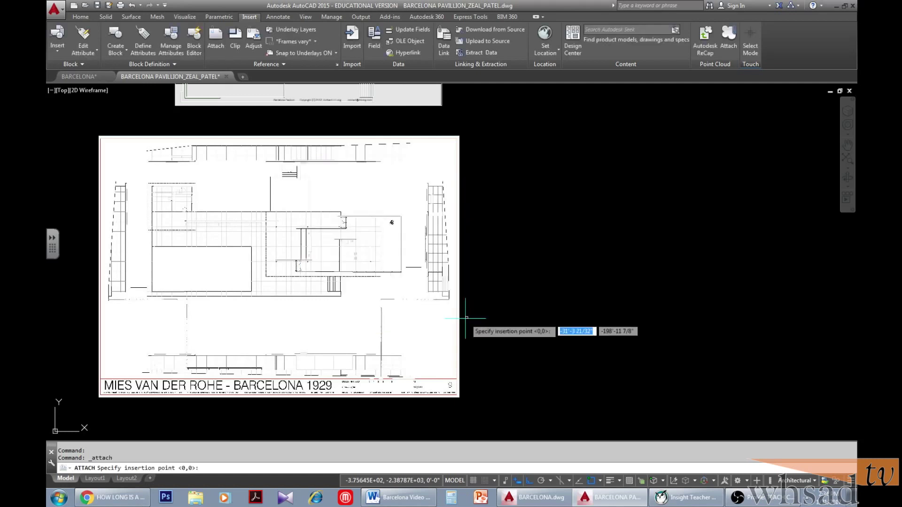
left_click(598, 400)
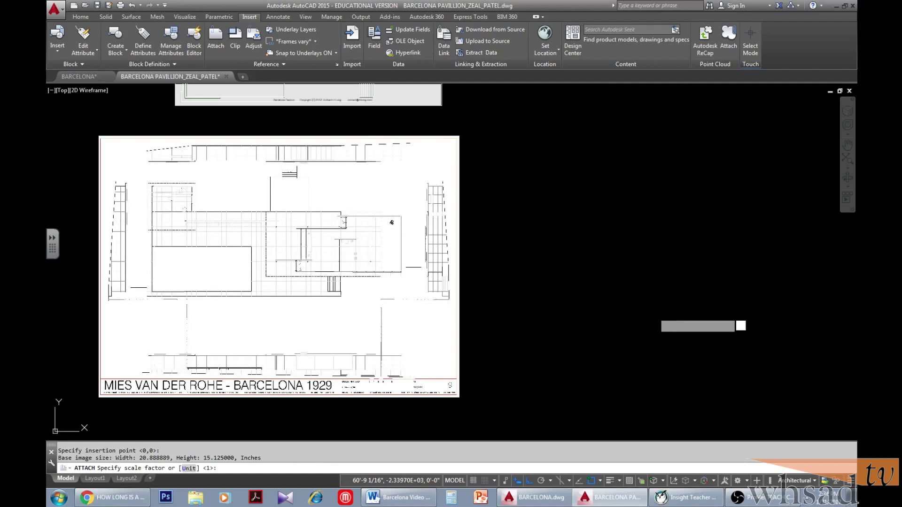
left_click(651, 314)
scroll(649, 312, "down", 5)
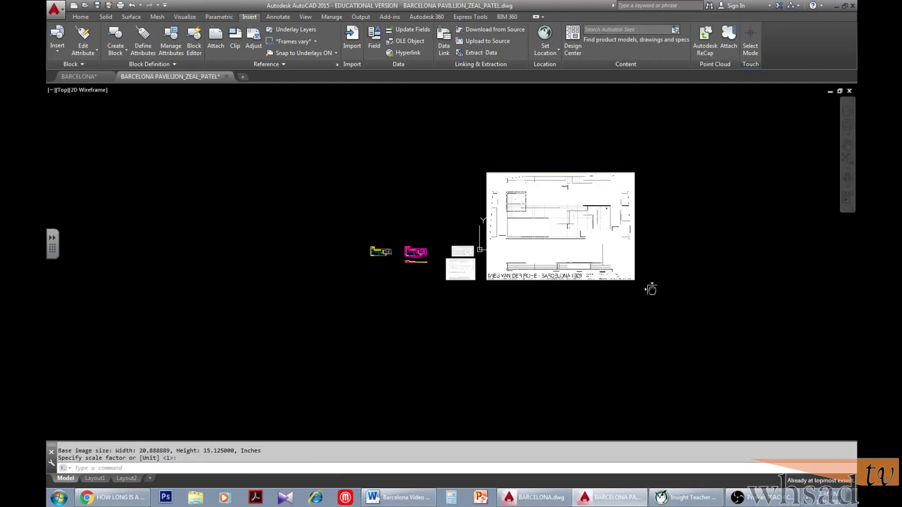
scroll(592, 253, "up", 2)
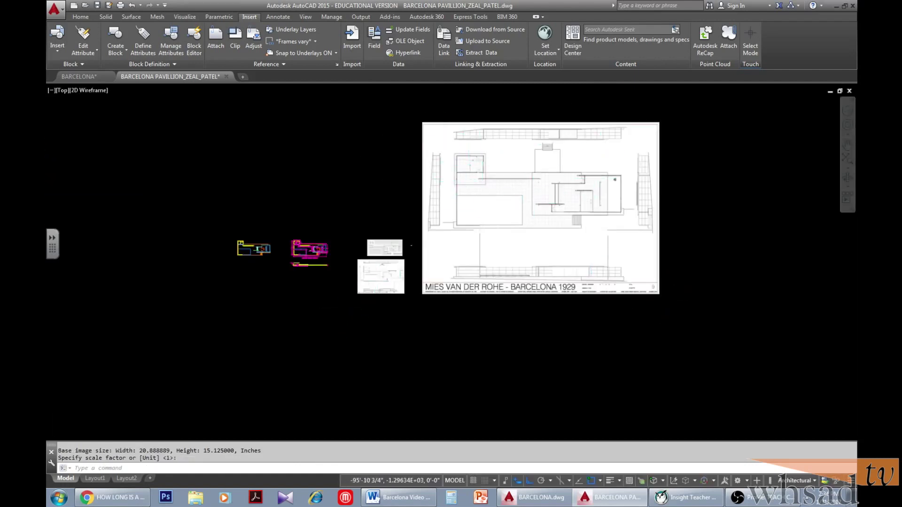
scroll(382, 278, "up", 5)
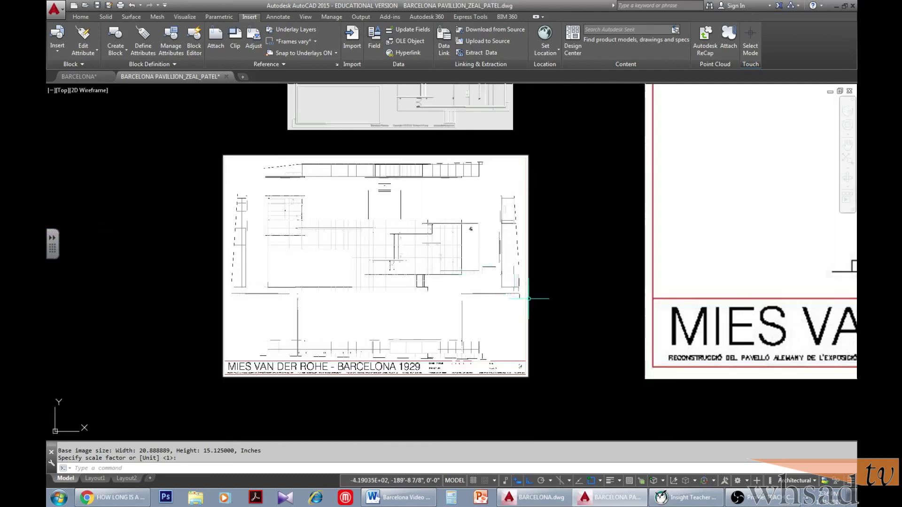
scroll(530, 301, "down", 2)
Zoom and pan to compare the image with the floorplan's 77'-10" dimension
middle_click_drag(540, 294, 684, 320)
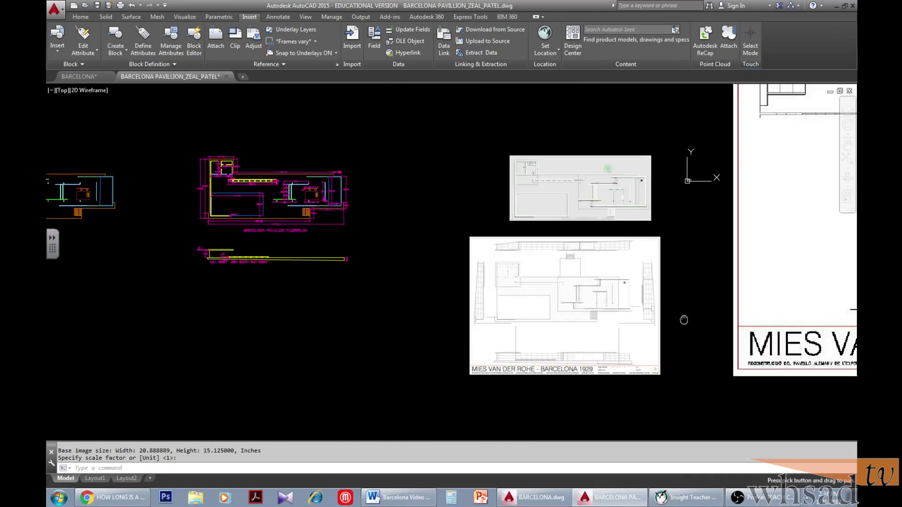
middle_click_drag(288, 254, 479, 272)
scroll(390, 202, "up", 6)
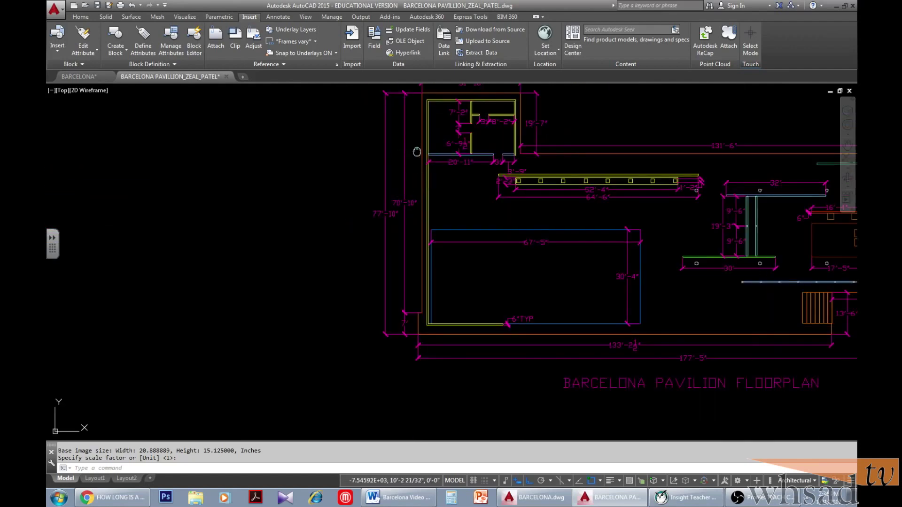
scroll(416, 151, "down", 1)
scroll(358, 195, "up", 3)
scroll(359, 207, "down", 3)
scroll(359, 236, "up", 3)
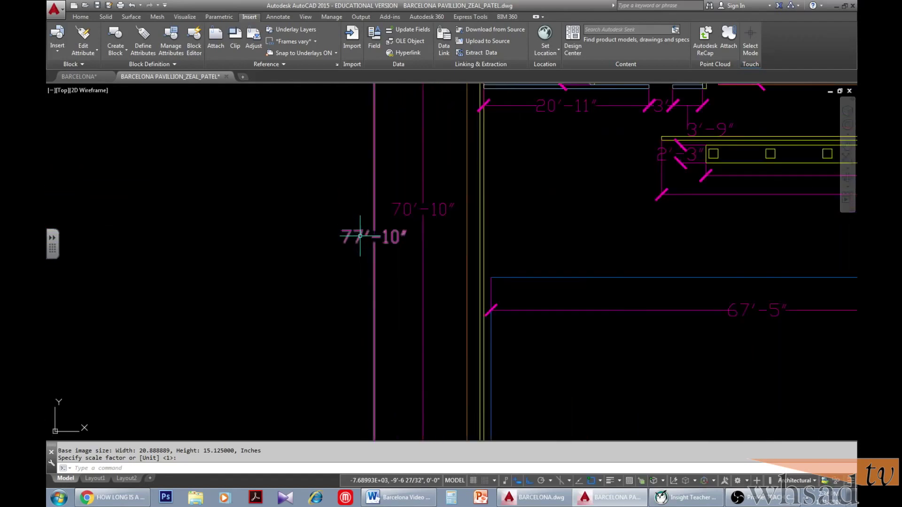
scroll(360, 236, "up", 4)
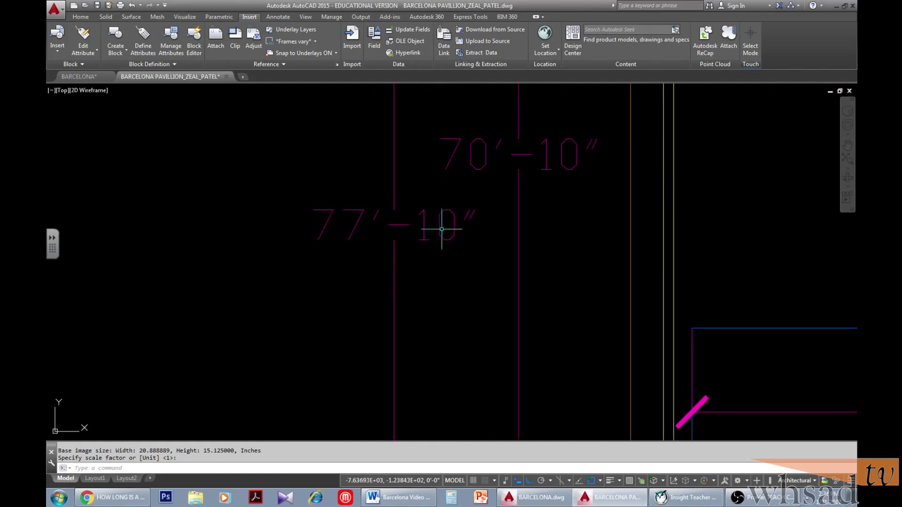
scroll(359, 244, "down", 6)
middle_click_drag(585, 256, 301, 157)
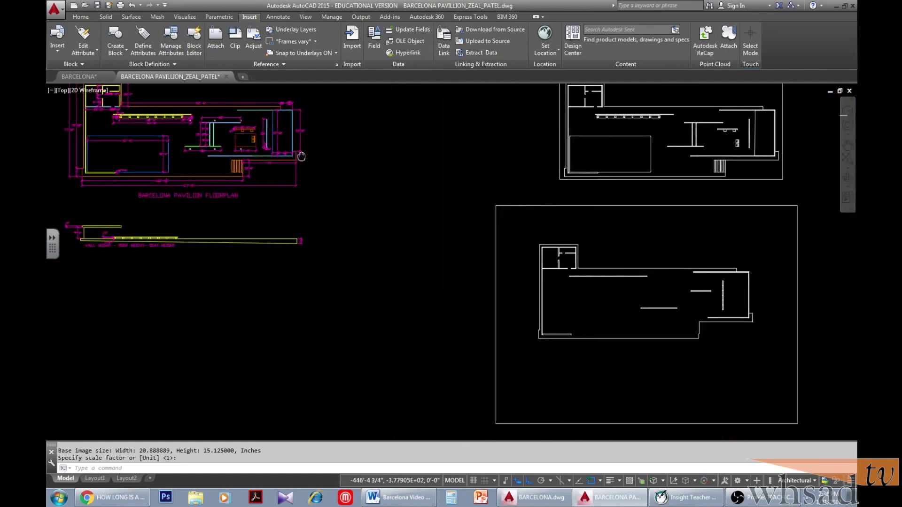
scroll(379, 263, "down", 4)
scroll(379, 262, "up", 2)
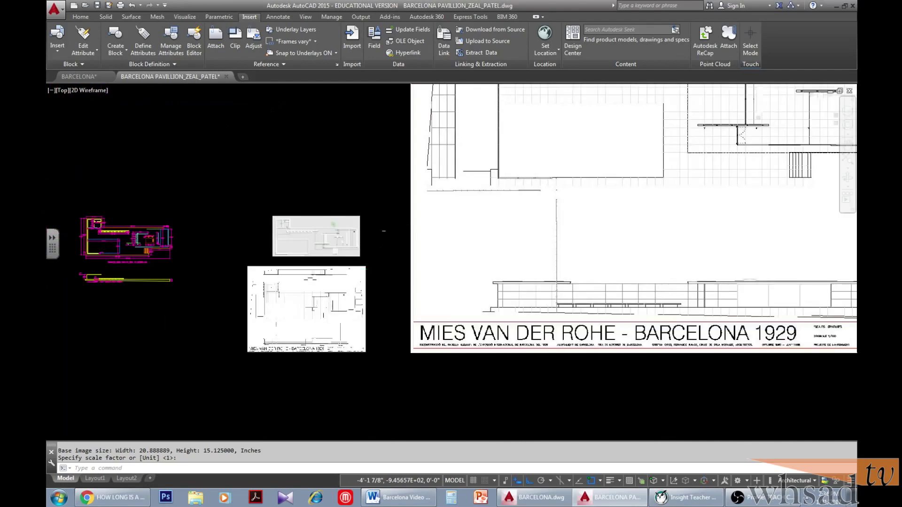
scroll(378, 263, "up", 3)
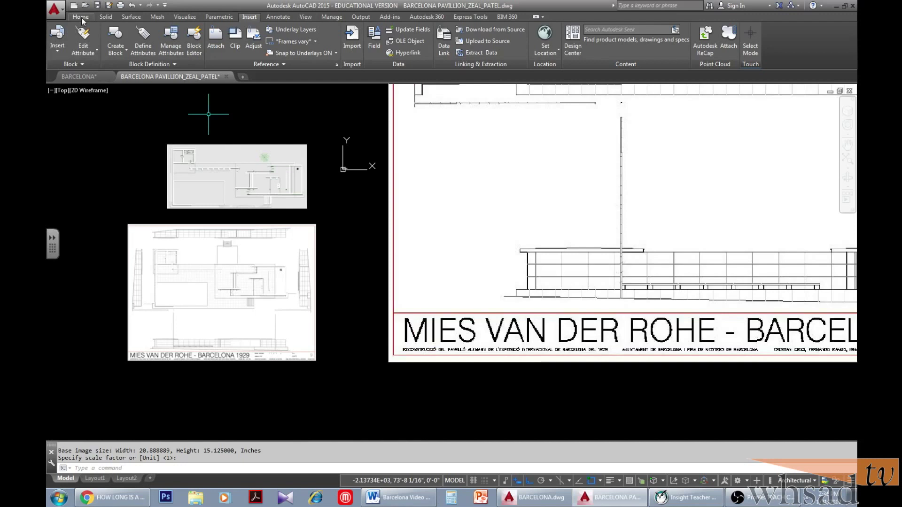
Draw a 77'-10" vertical polyline just left of the large plan image
left_click(81, 17)
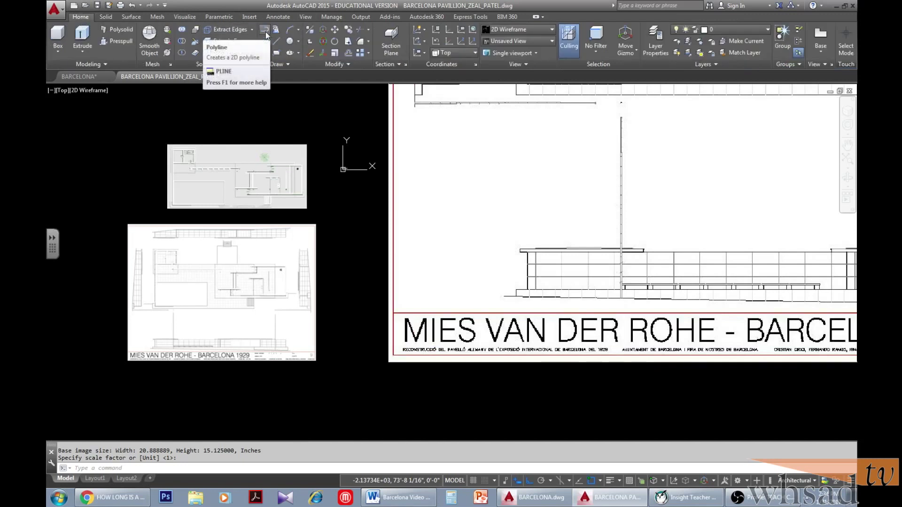
left_click(265, 32)
left_click(359, 218)
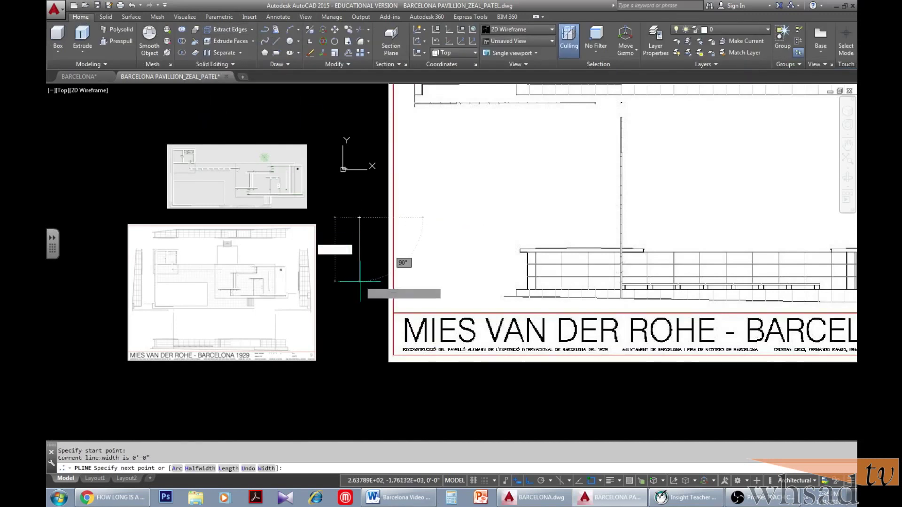
type("77'-")
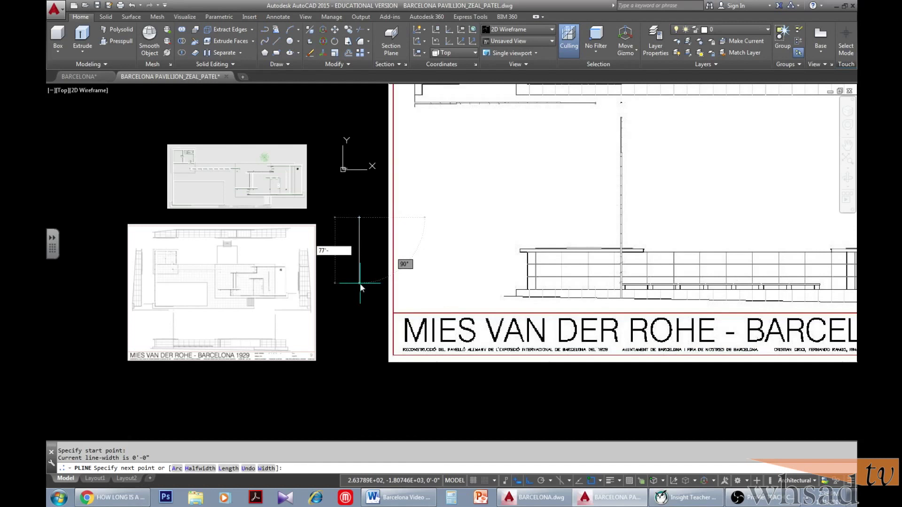
type("10\"")
key("Return")
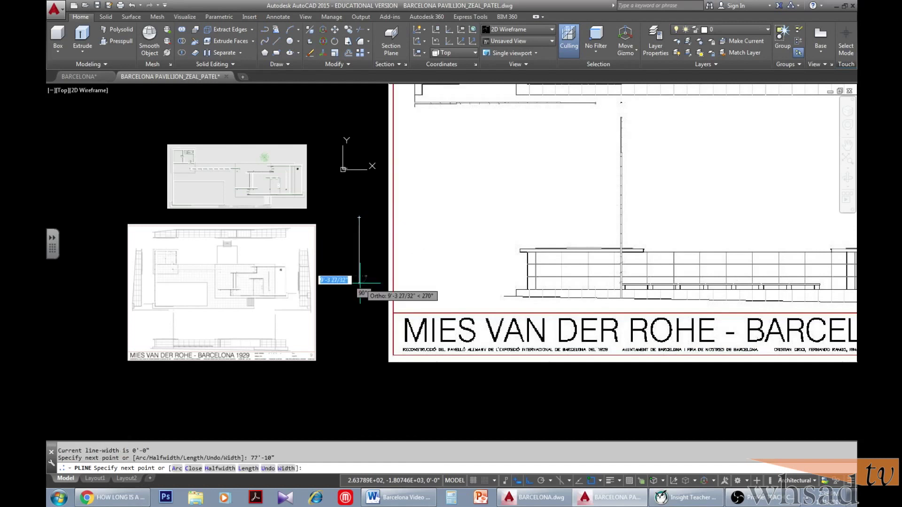
key("Return")
scroll(353, 237, "up", 3)
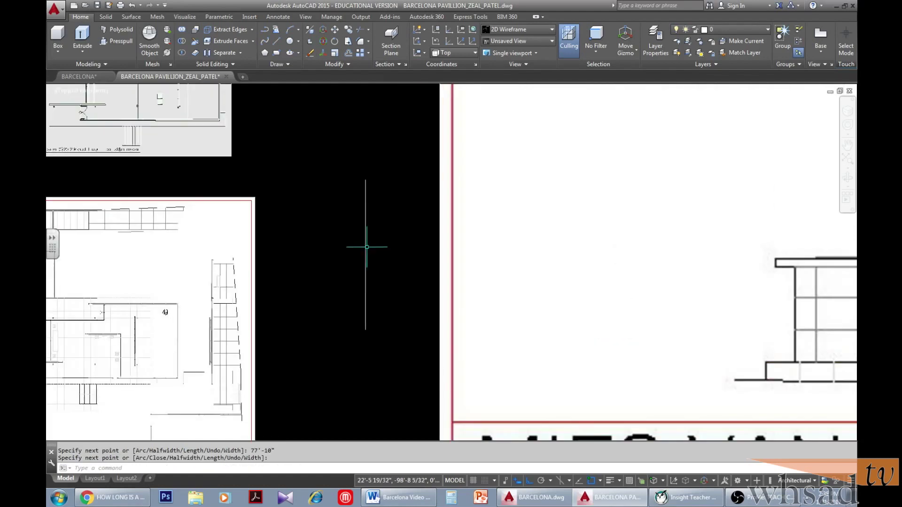
scroll(364, 246, "down", 4)
scroll(367, 238, "up", 4)
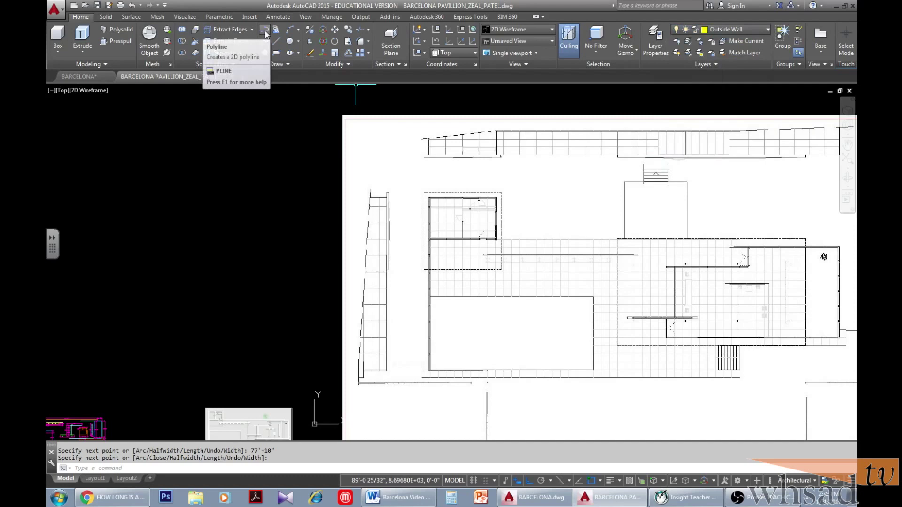
Trace a polyline down the image's left outer wall, from its top end to the lower corner
left_click(265, 31)
scroll(422, 197, "up", 10)
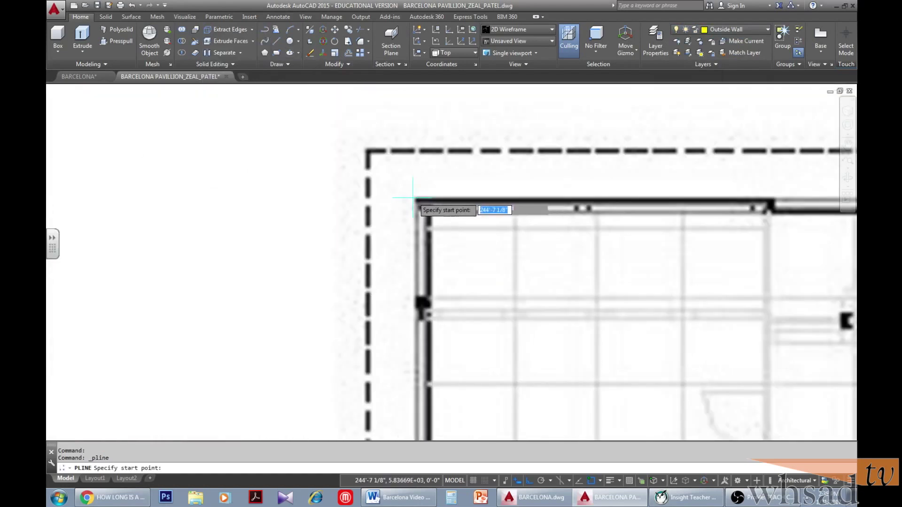
left_click(417, 196)
scroll(402, 260, "down", 8)
middle_click_drag(456, 321, 480, 156)
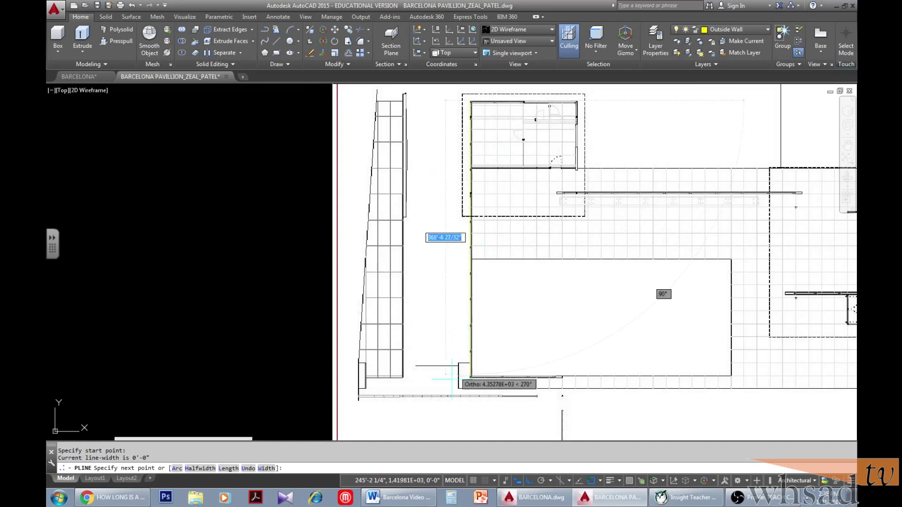
scroll(469, 378, "up", 6)
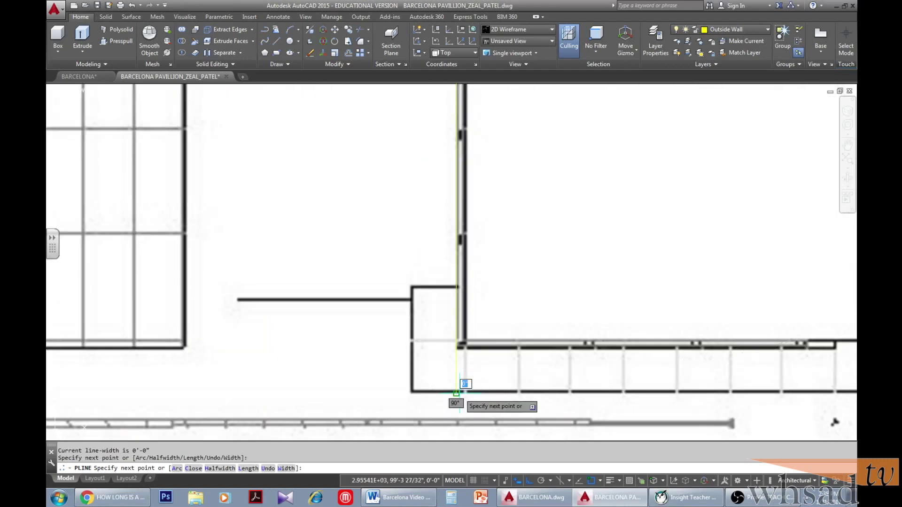
left_click(458, 392)
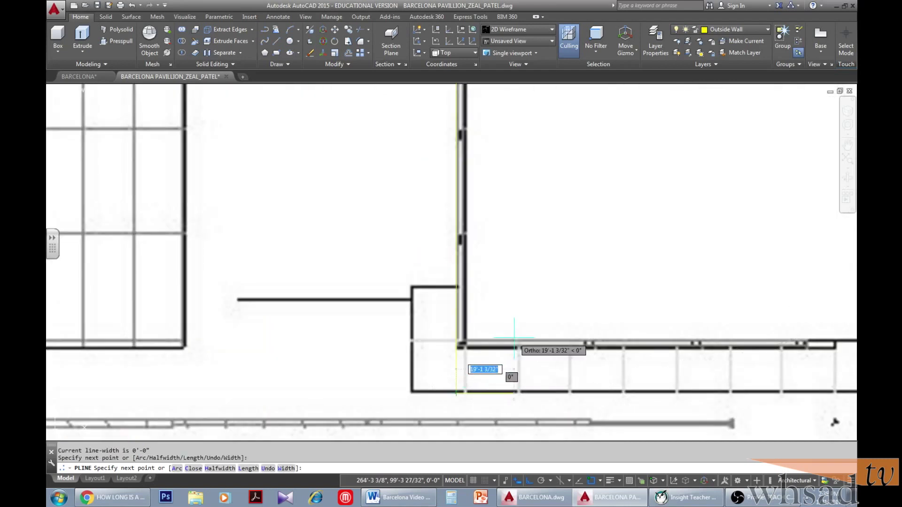
key("Return")
scroll(501, 265, "down", 8)
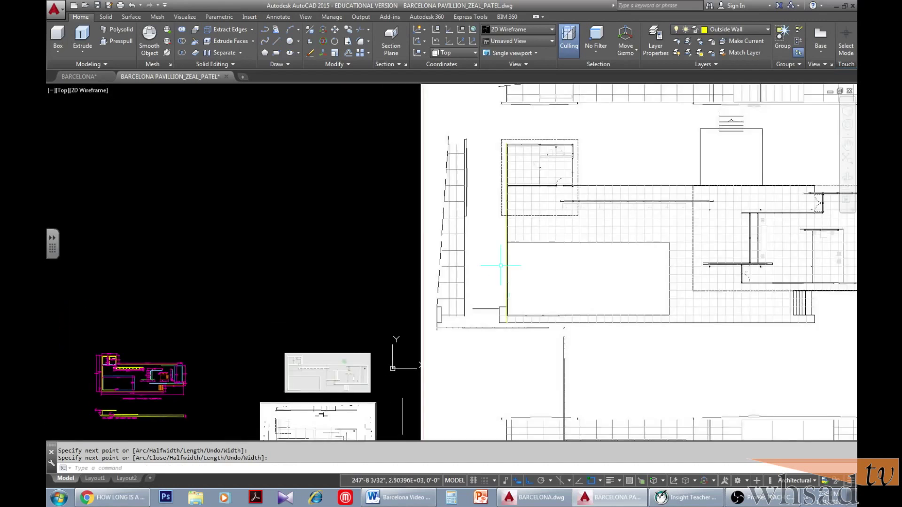
scroll(336, 292, "up", 2)
scroll(349, 217, "up", 1)
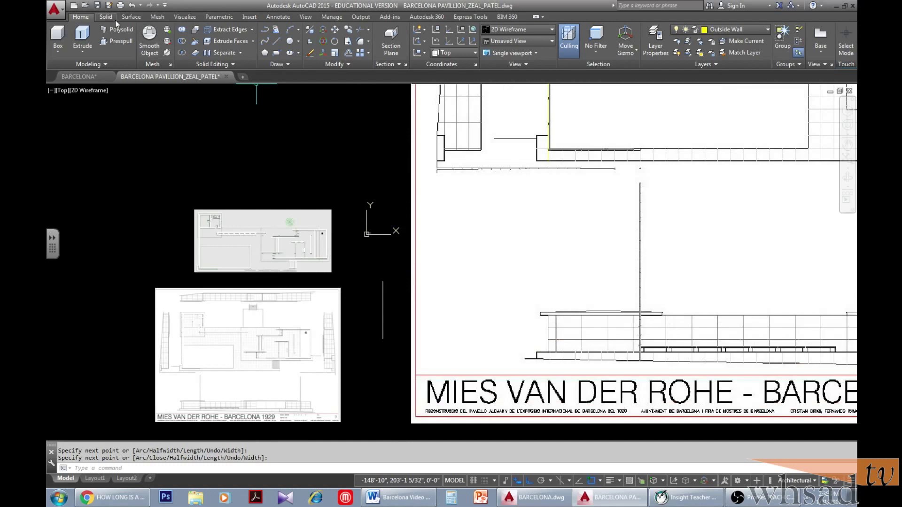
Launch the ALIGN command from the expanded Modify panel
left_click(323, 64)
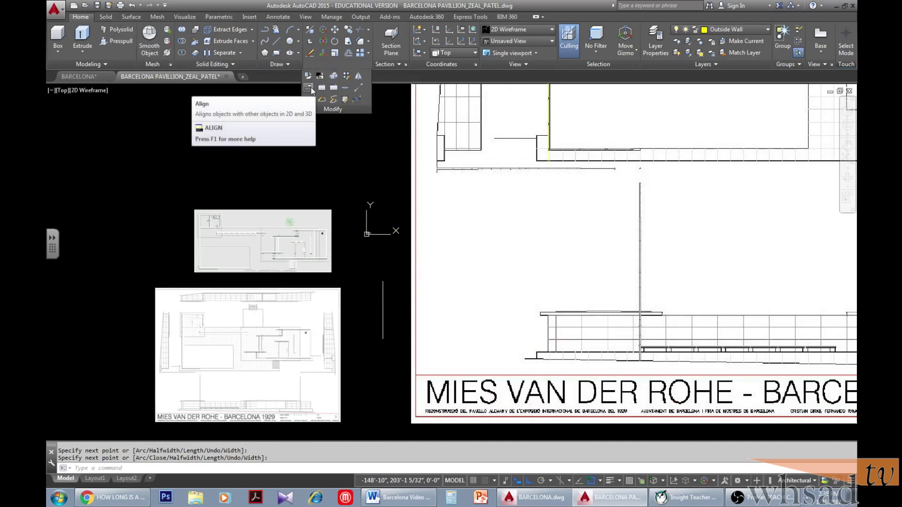
left_click(358, 328)
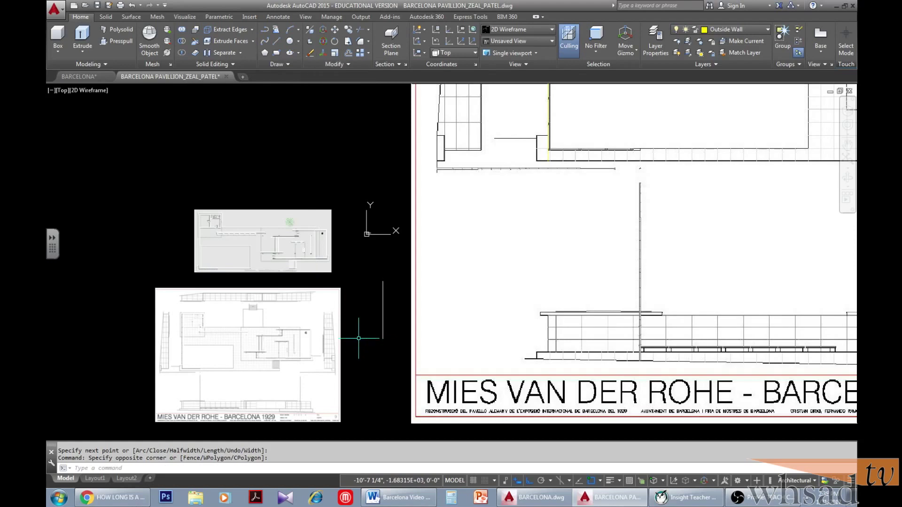
left_click(338, 64)
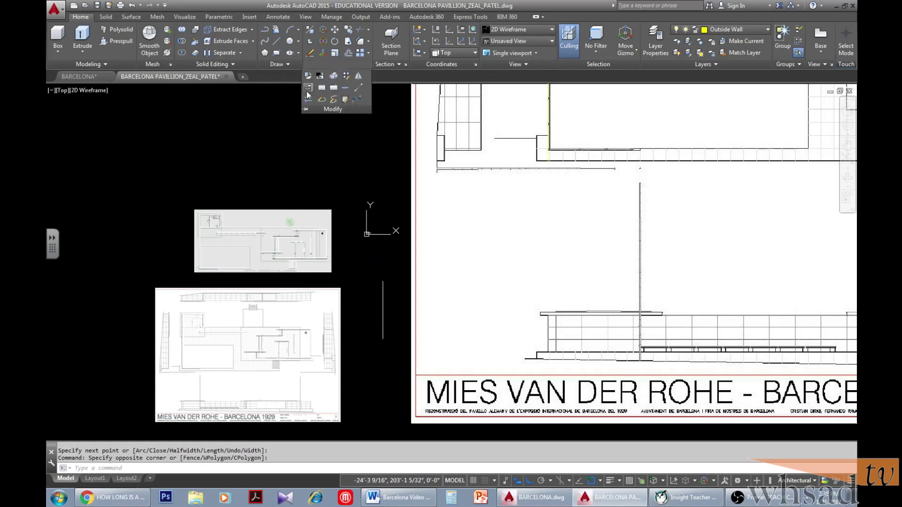
left_click(308, 89)
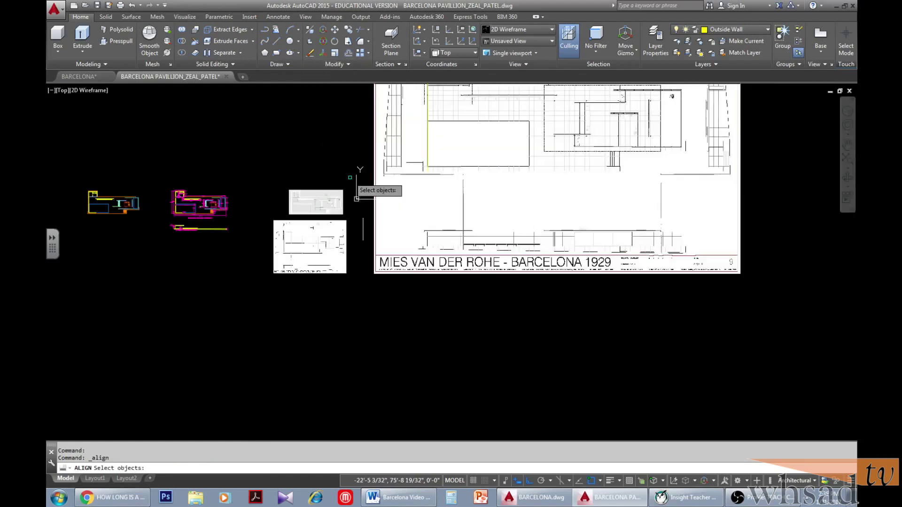
scroll(351, 181, "down", 4)
scroll(392, 276, "up", 4)
Select the pavilion plan image and the left-edge line as objects to align
left_click(373, 265)
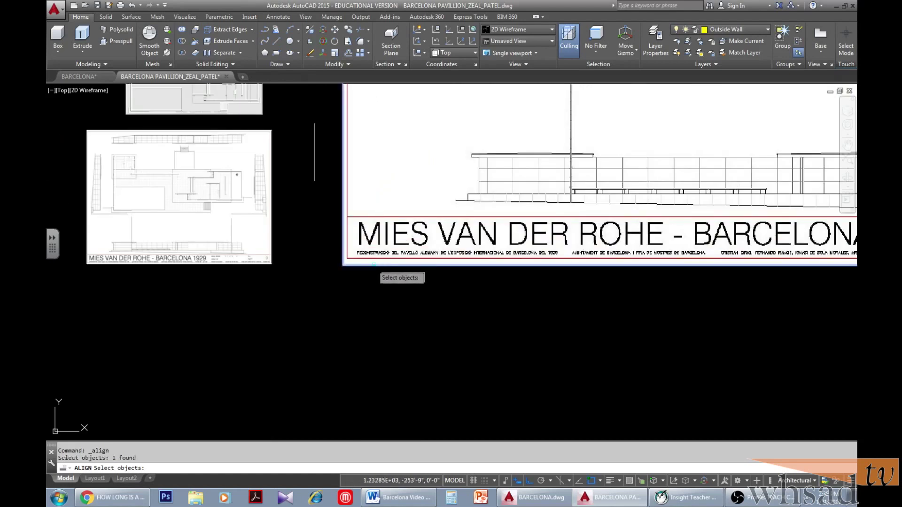
scroll(366, 264, "down", 3)
scroll(370, 216, "down", 3)
scroll(415, 295, "up", 6)
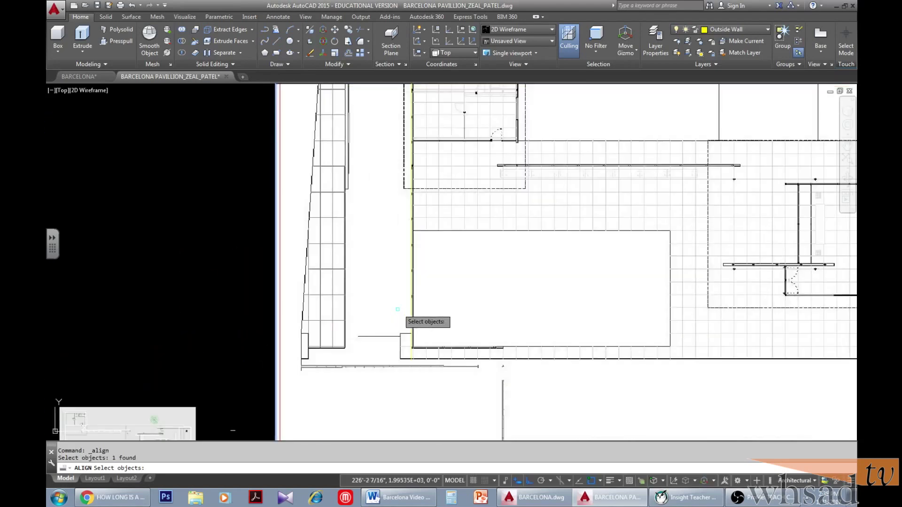
left_click(413, 299)
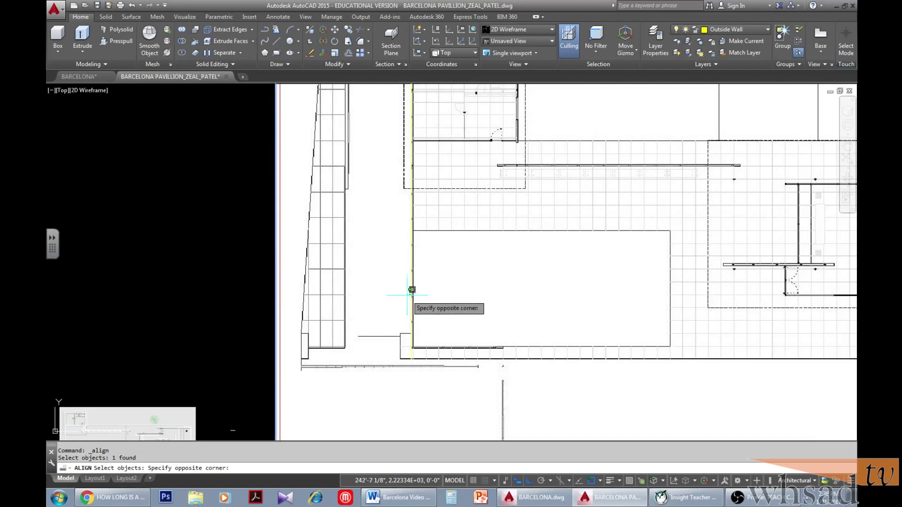
left_click(396, 283)
scroll(424, 244, "down", 5)
middle_click_drag(424, 243, 409, 258)
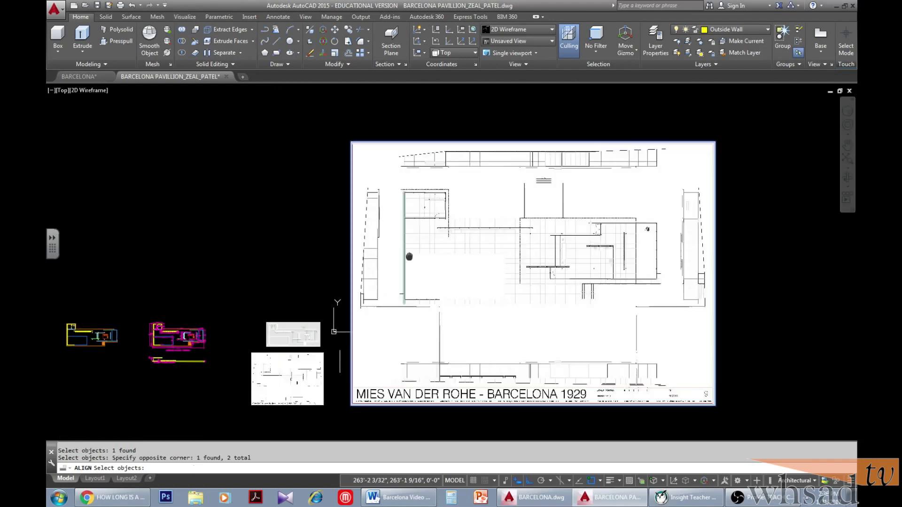
Pair the upper-left room corner with the reference line's top end as the first points
key("Return")
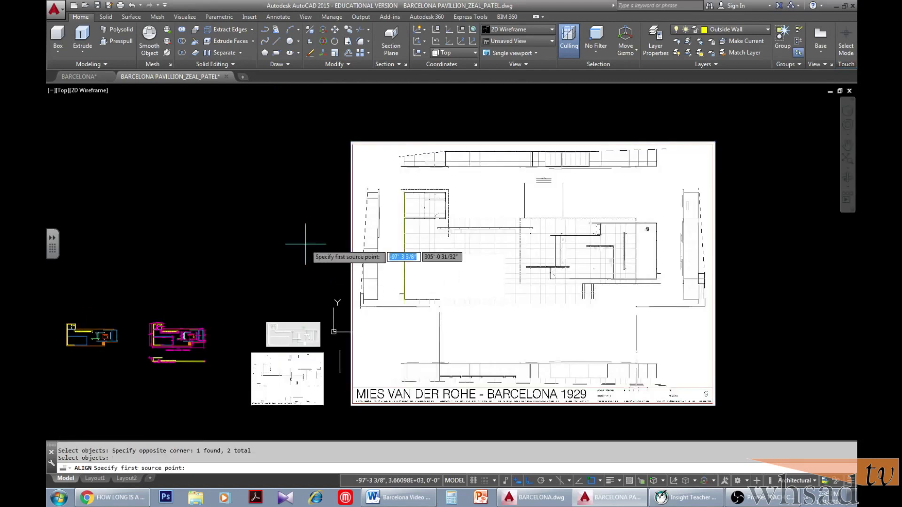
scroll(403, 209, "up", 8)
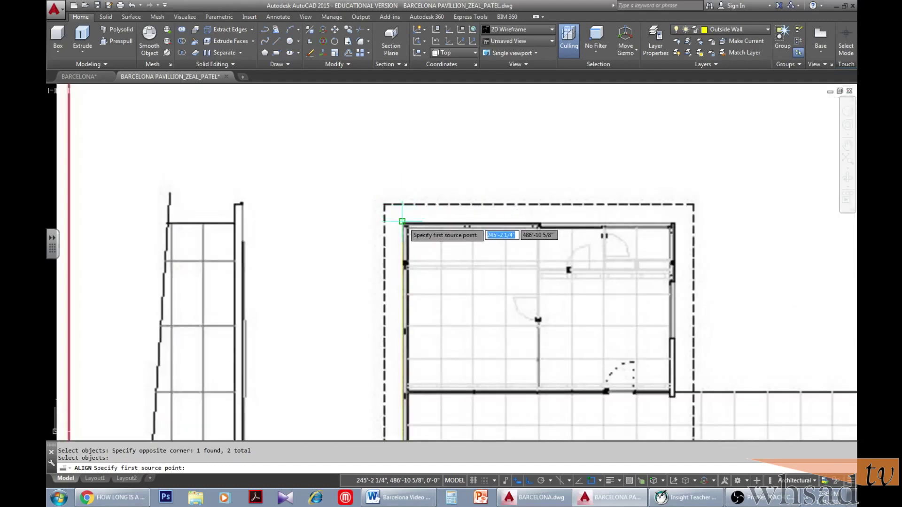
left_click(402, 221)
scroll(422, 202, "down", 6)
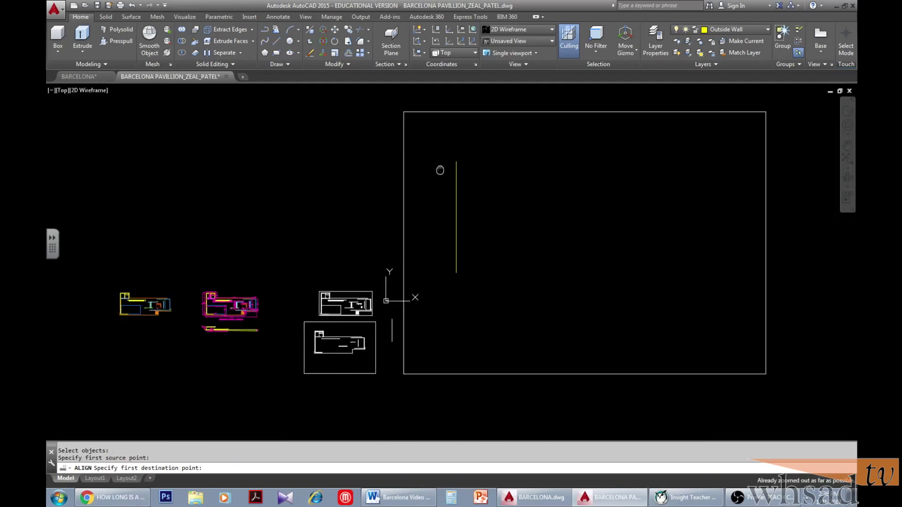
scroll(418, 312, "up", 4)
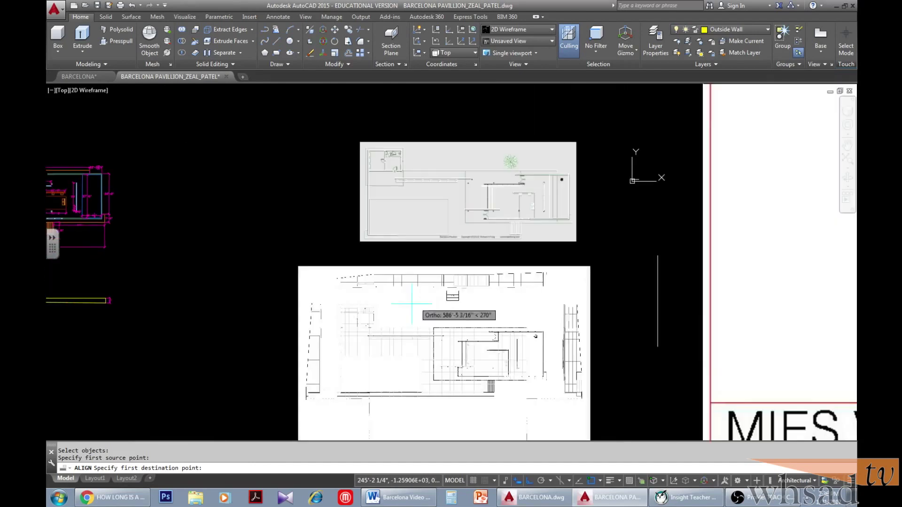
scroll(621, 293, "down", 2)
scroll(621, 293, "down", 2)
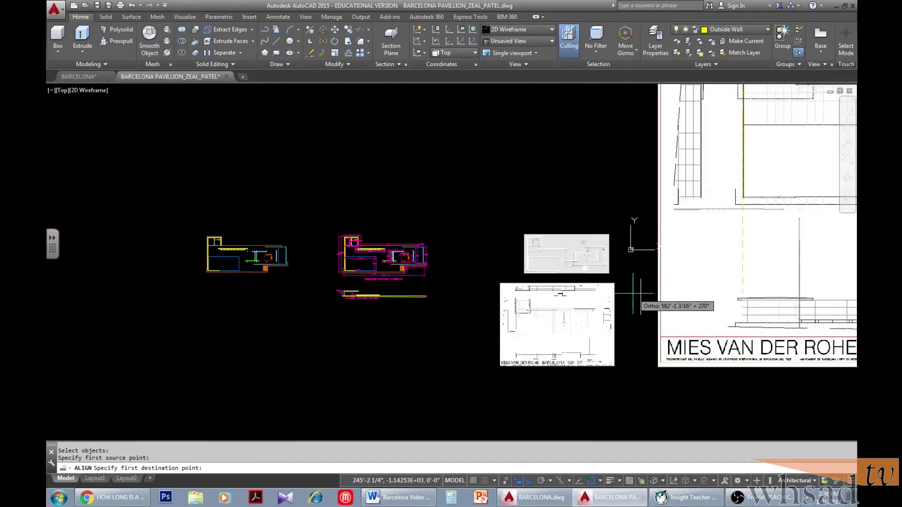
middle_click_drag(634, 300, 532, 390)
scroll(533, 390, "up", 8)
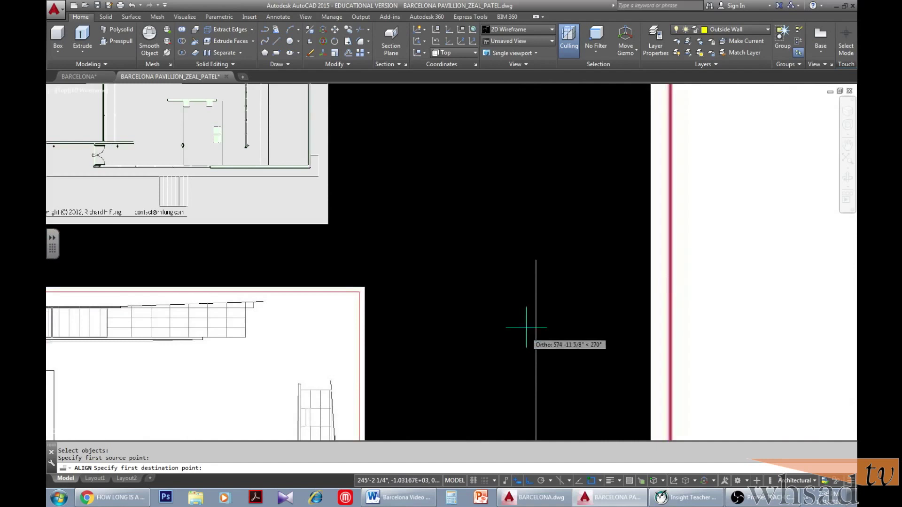
left_click(535, 260)
Pair the lower wall corner with the reference line's bottom end as the second points
scroll(568, 256, "down", 5)
scroll(620, 216, "up", 6)
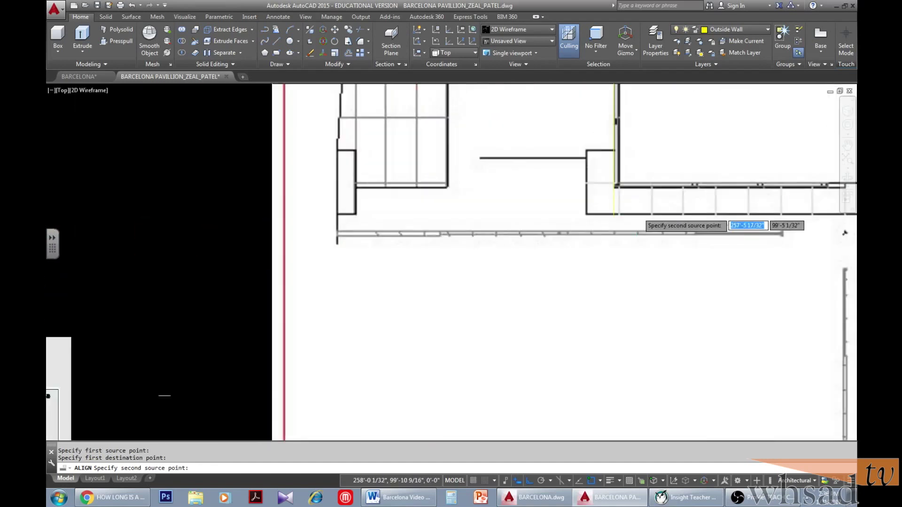
scroll(638, 213, "up", 4)
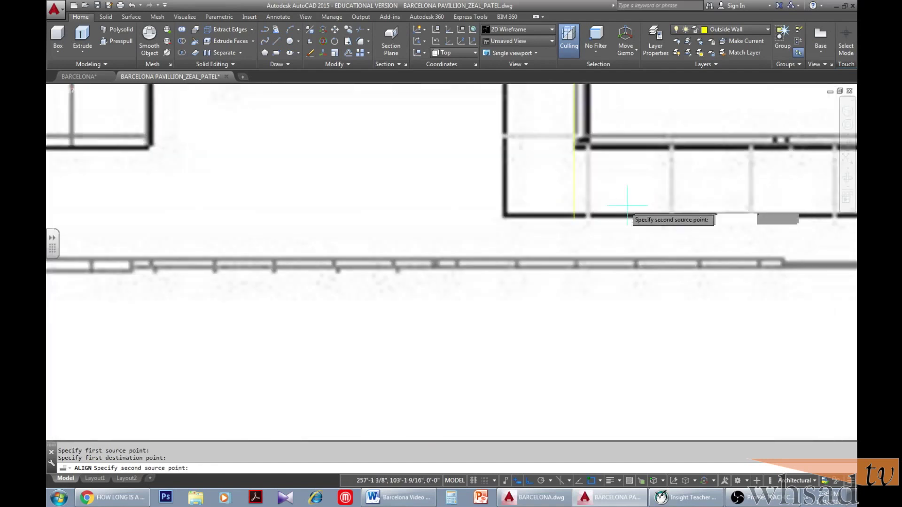
left_click(574, 219)
scroll(445, 285, "down", 8)
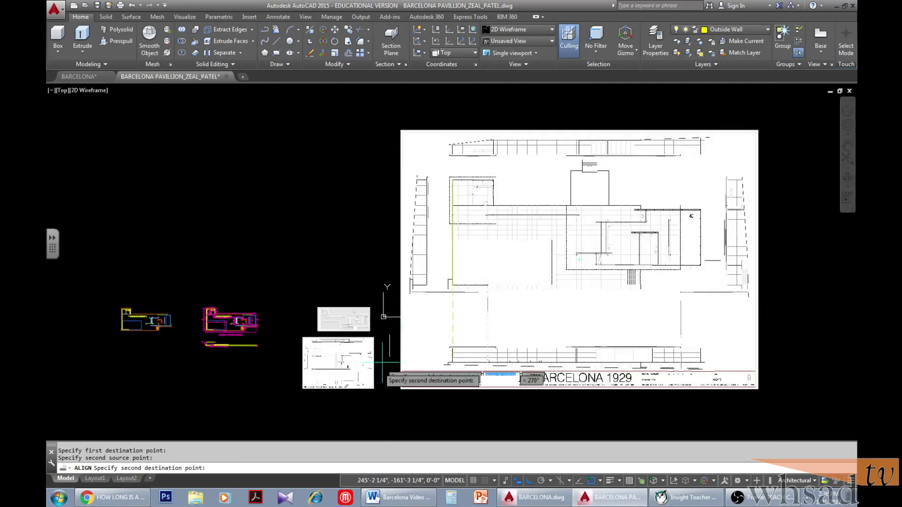
scroll(383, 363, "up", 5)
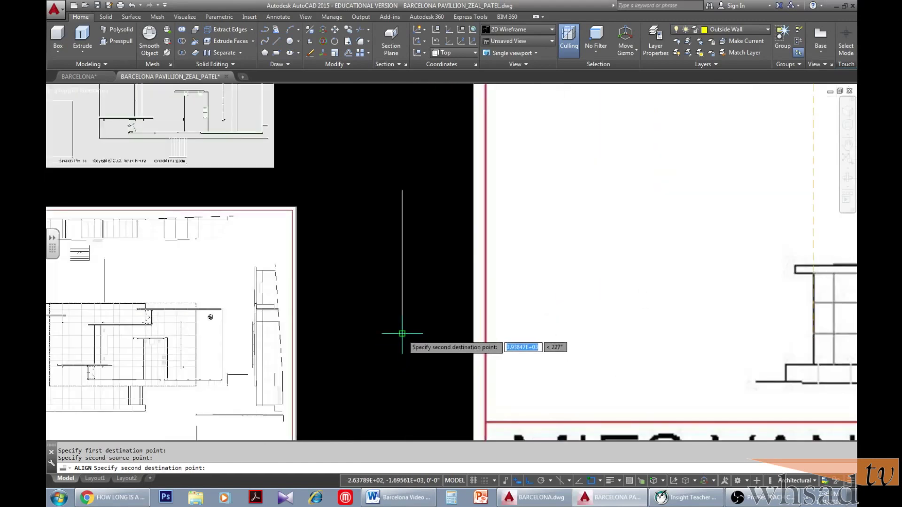
left_click(402, 333)
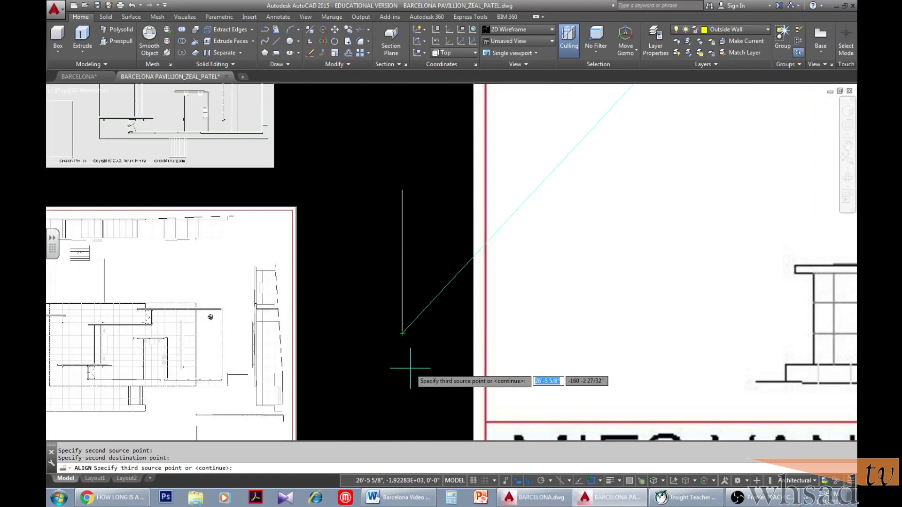
key("Return")
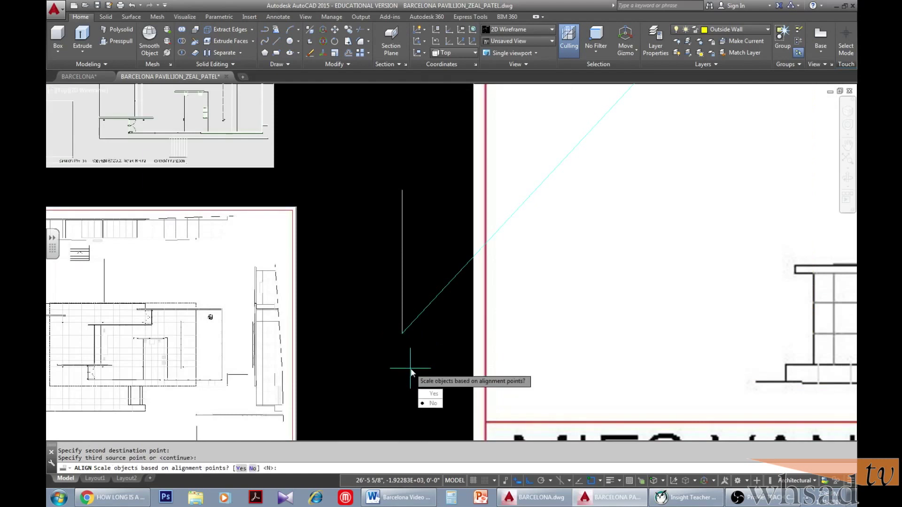
left_click(432, 394)
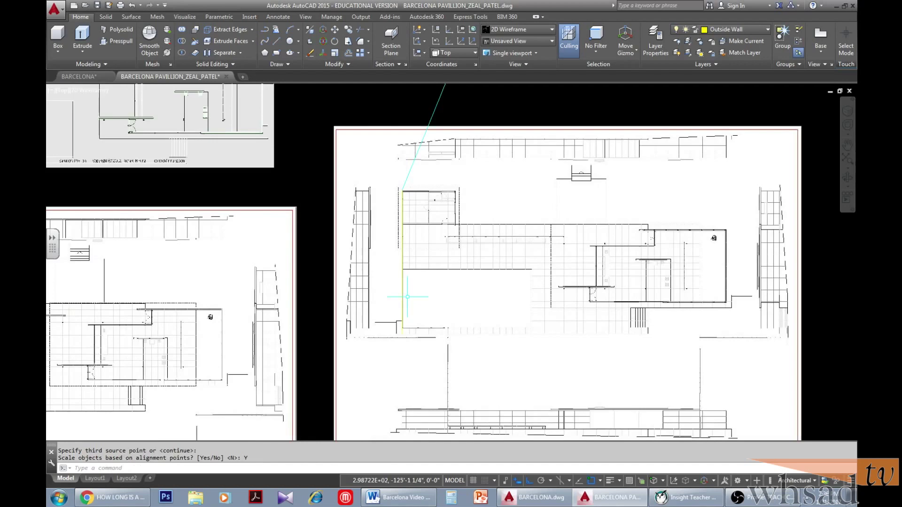
scroll(407, 297, "up", 5)
scroll(446, 263, "down", 5)
scroll(414, 244, "up", 5)
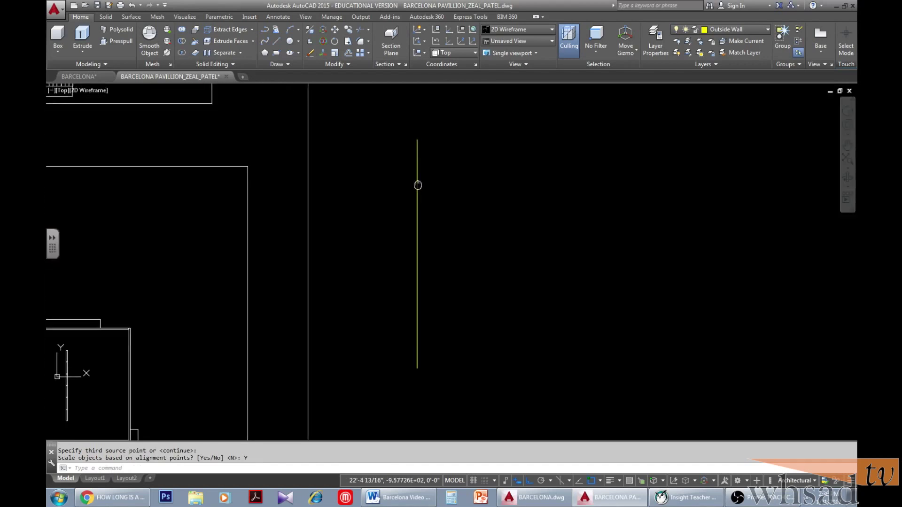